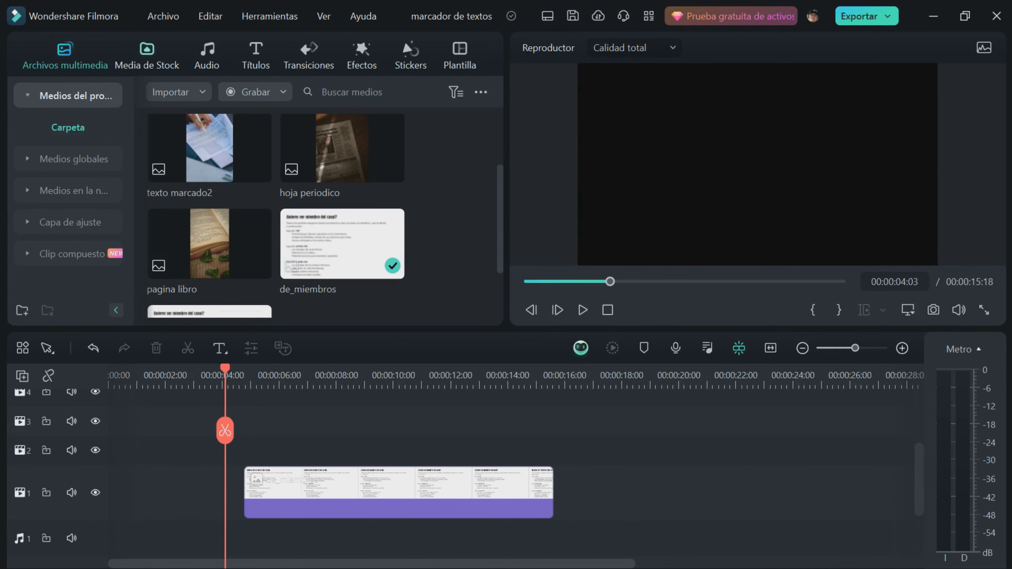
Add the Verde solid color from the stock library to track 2, above the document image and aligned with its end
left_click(146, 55)
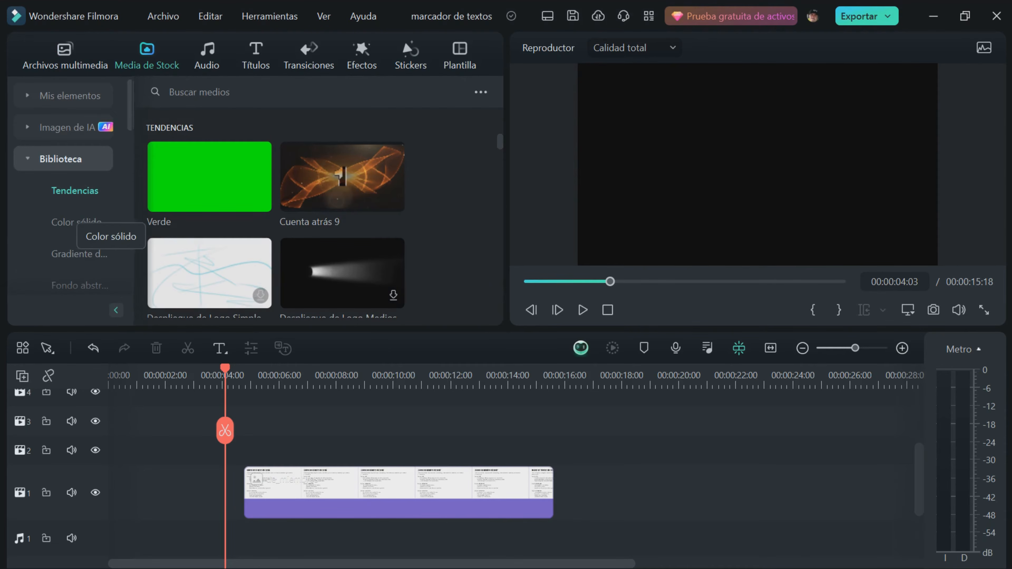
left_click(76, 222)
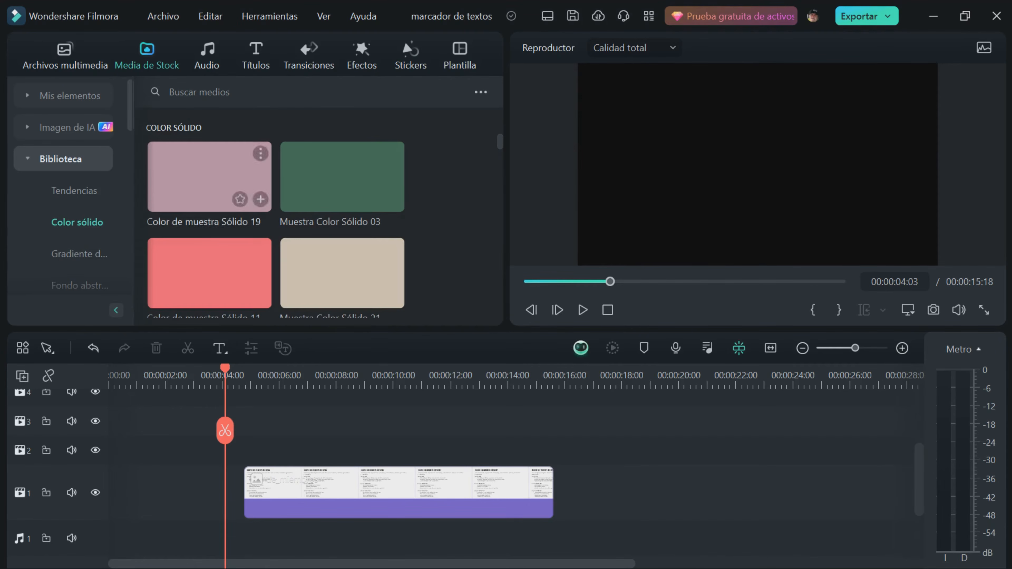
scroll(276, 214, "down", 8)
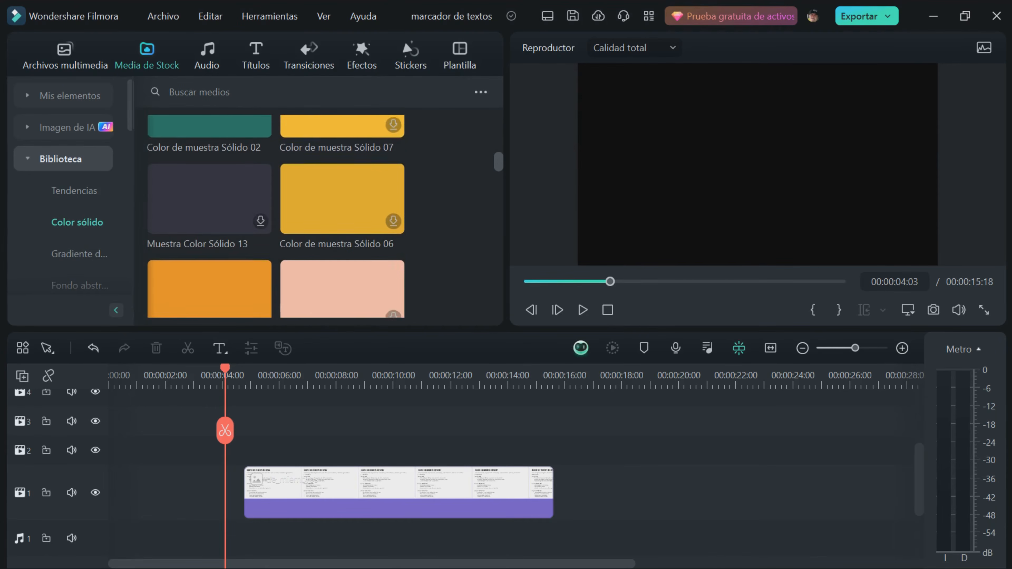
scroll(275, 217, "up", 2)
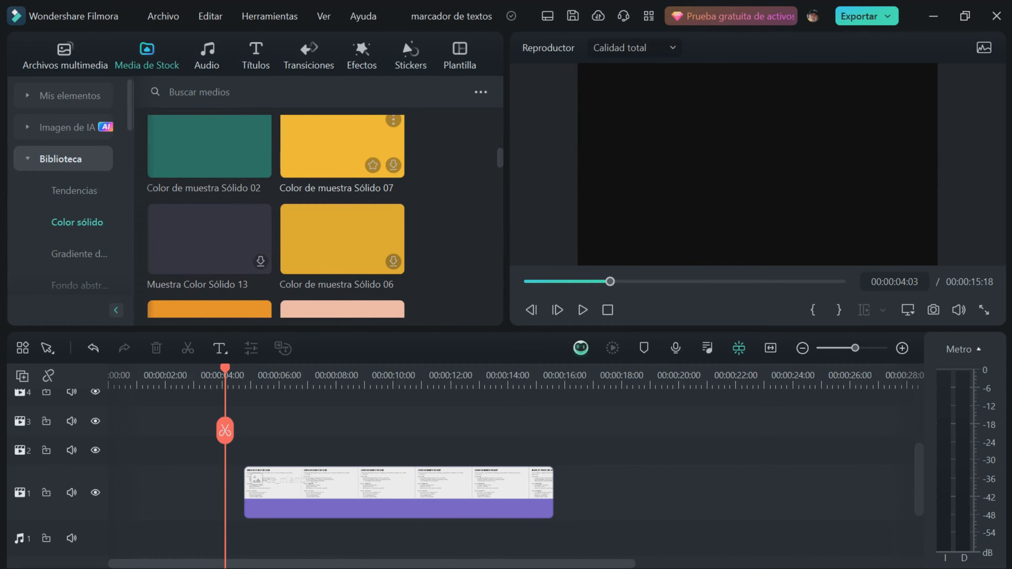
scroll(326, 216, "down", 5)
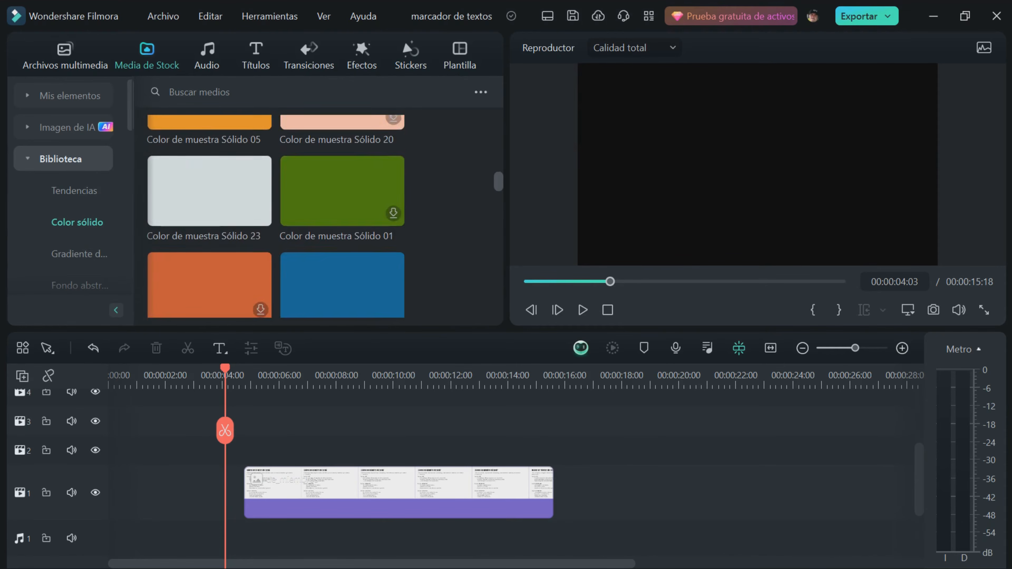
scroll(275, 216, "down", 10)
scroll(276, 216, "up", 2)
scroll(276, 216, "up", 8)
left_click(342, 239)
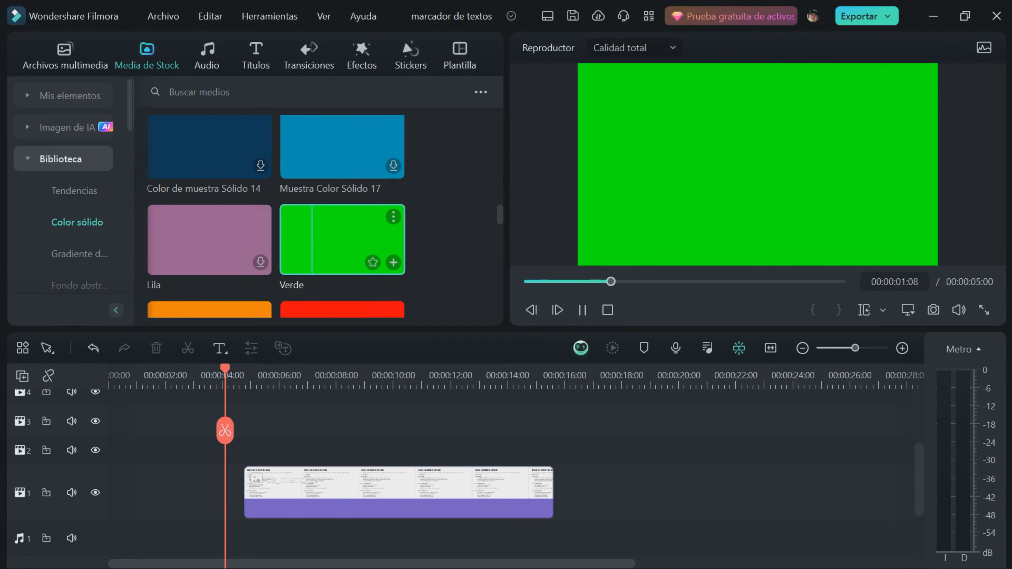
left_click_drag(342, 239, 552, 458)
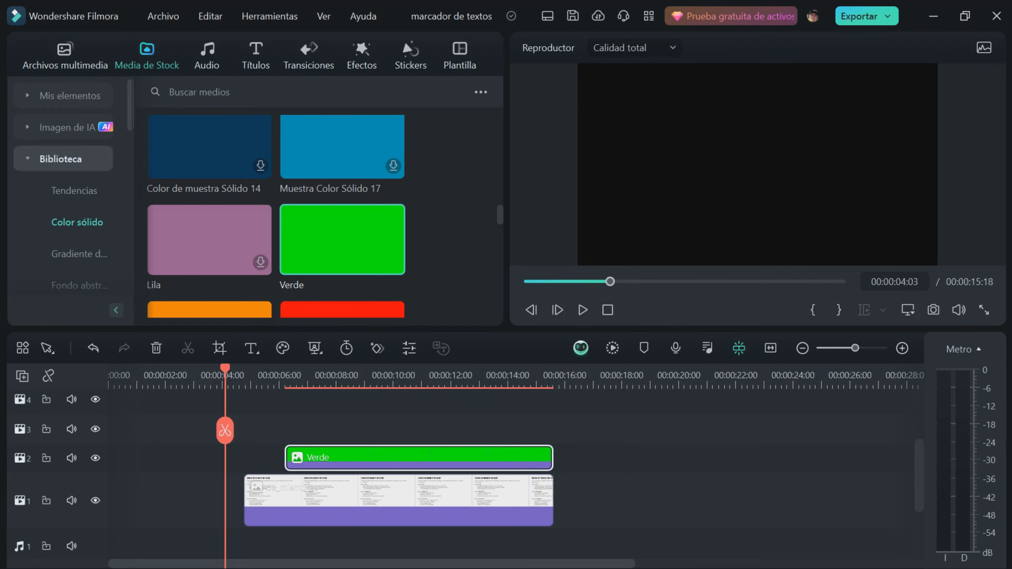
Scale the green clip uniformly to 60%, with the playhead near its start at 00:00:06:10
left_click(292, 375)
mouse_move(292, 430)
left_mouse_down()
mouse_move(273, 430)
mouse_move(289, 430)
left_mouse_up()
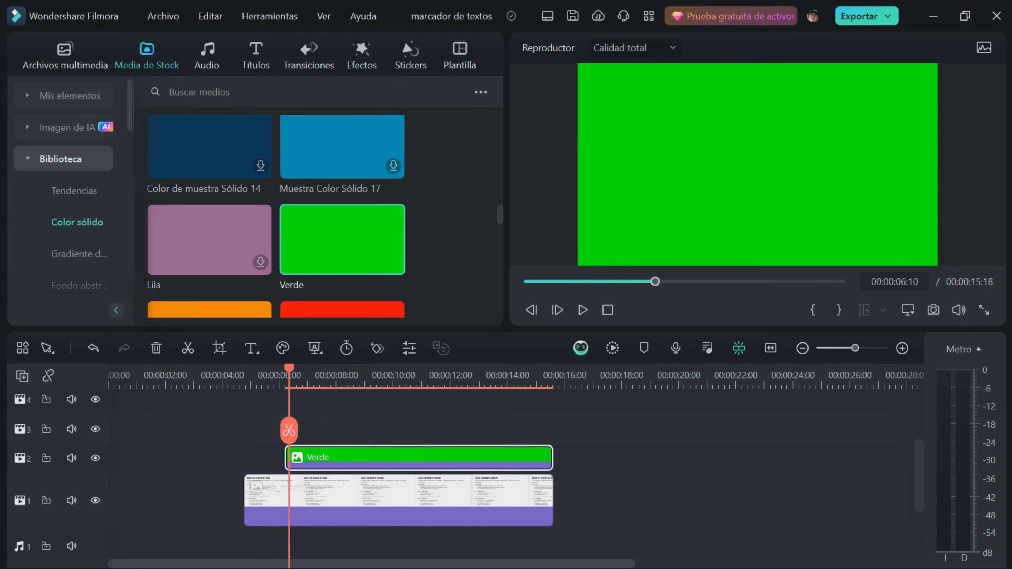
double_click(322, 456)
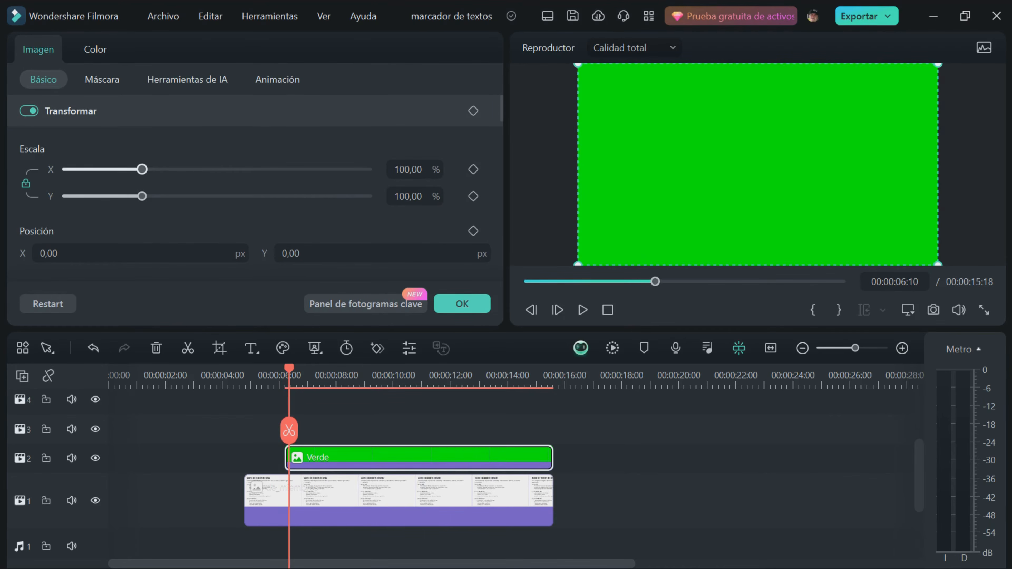
left_click_drag(142, 169, 112, 169)
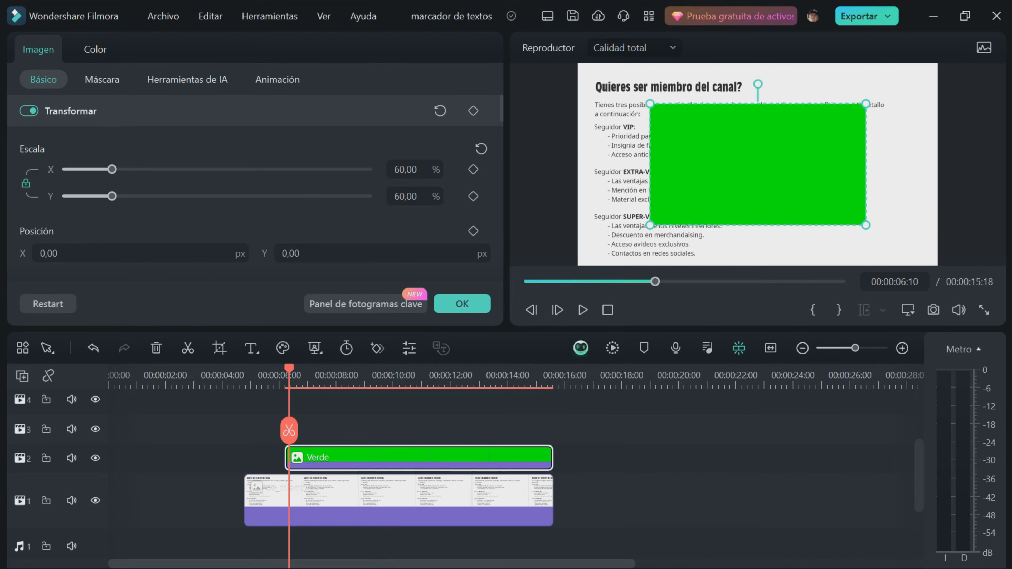
Unlock the scale proportions and reshape the green clip into a strip, about 50.5% by 4.5%, over the first VIP bullet line
left_click(25, 183)
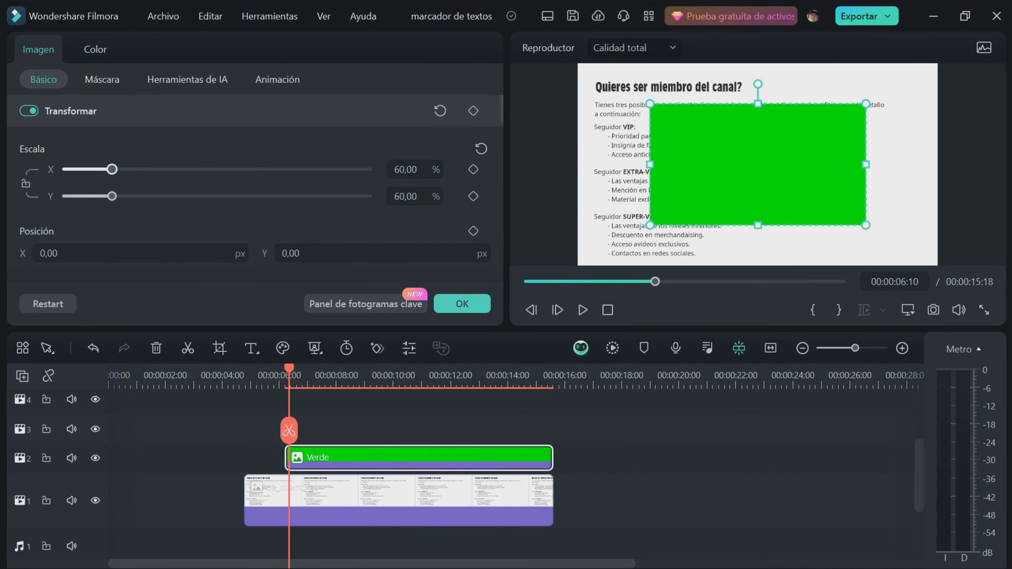
left_click_drag(757, 104, 757, 140)
left_click_drag(733, 195, 690, 195)
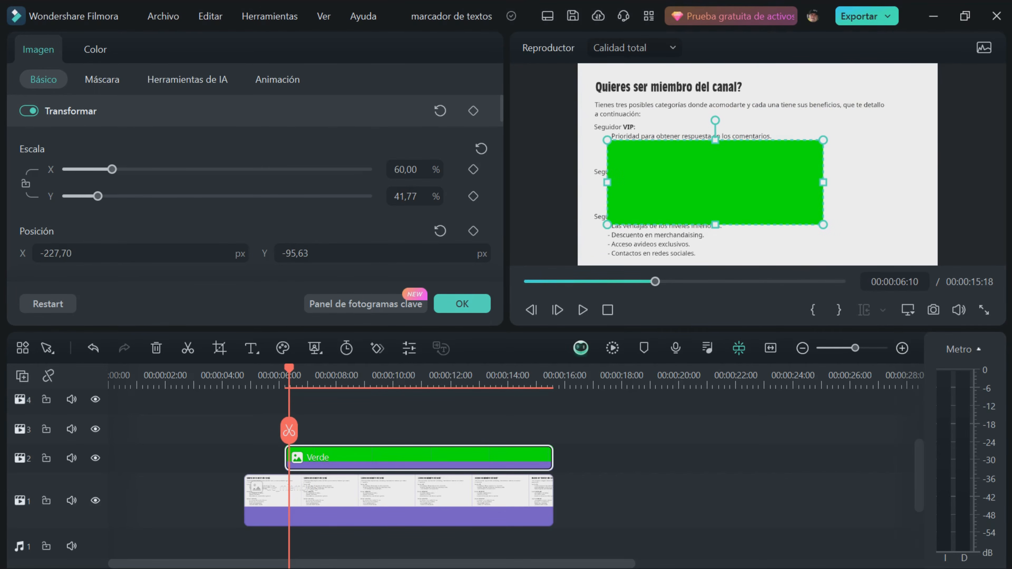
left_click_drag(823, 182, 788, 182)
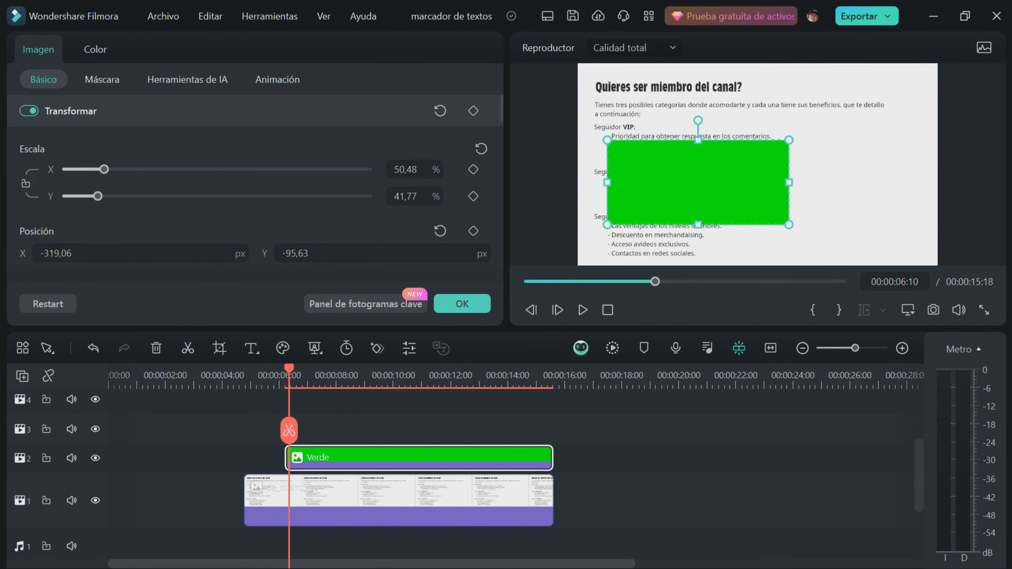
left_click_drag(698, 224, 700, 136)
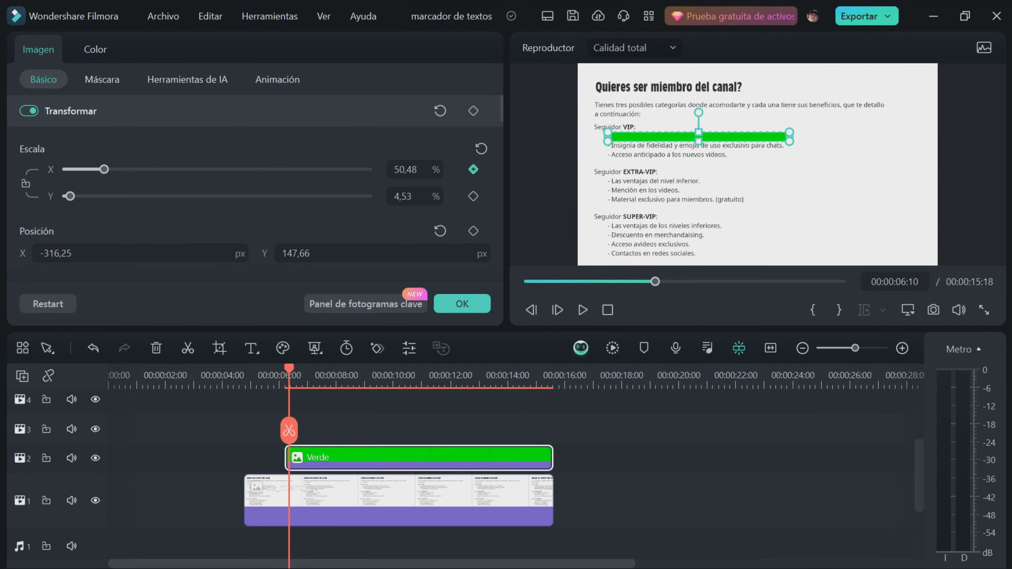
Set the green strip's blend mode to Oscurecer
scroll(255, 207, "down", 3)
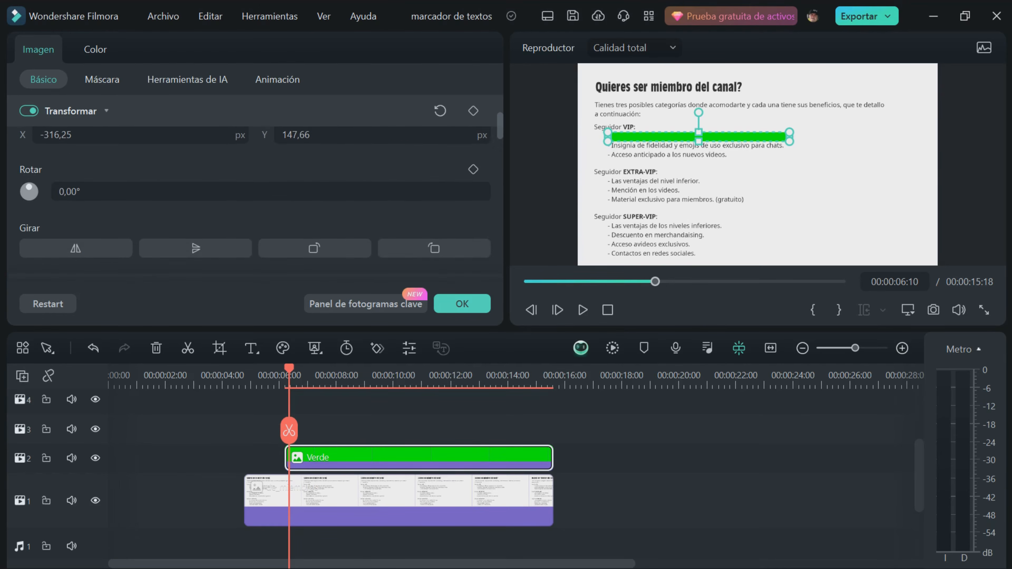
scroll(255, 195, "down", 4)
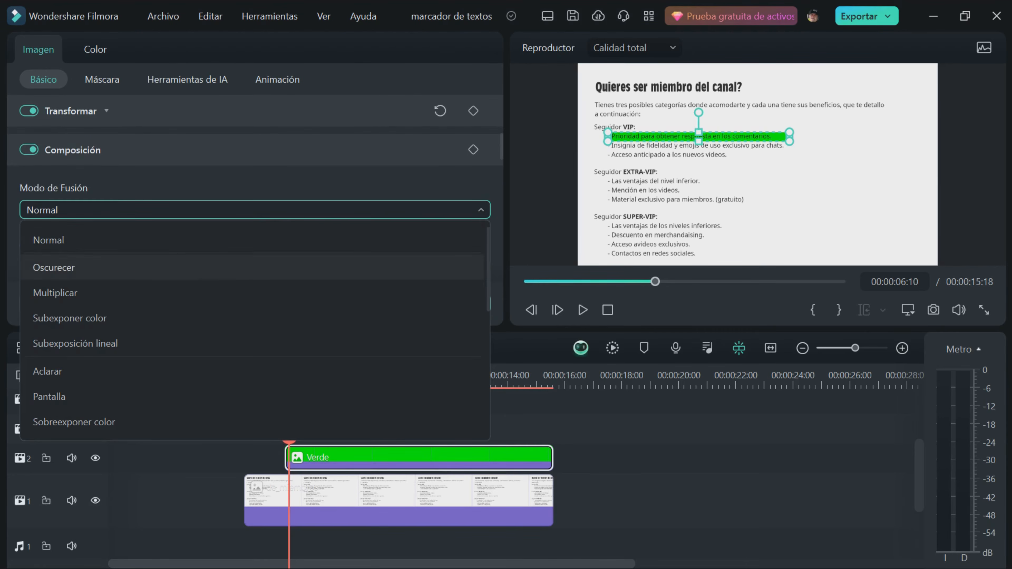
left_click(54, 267)
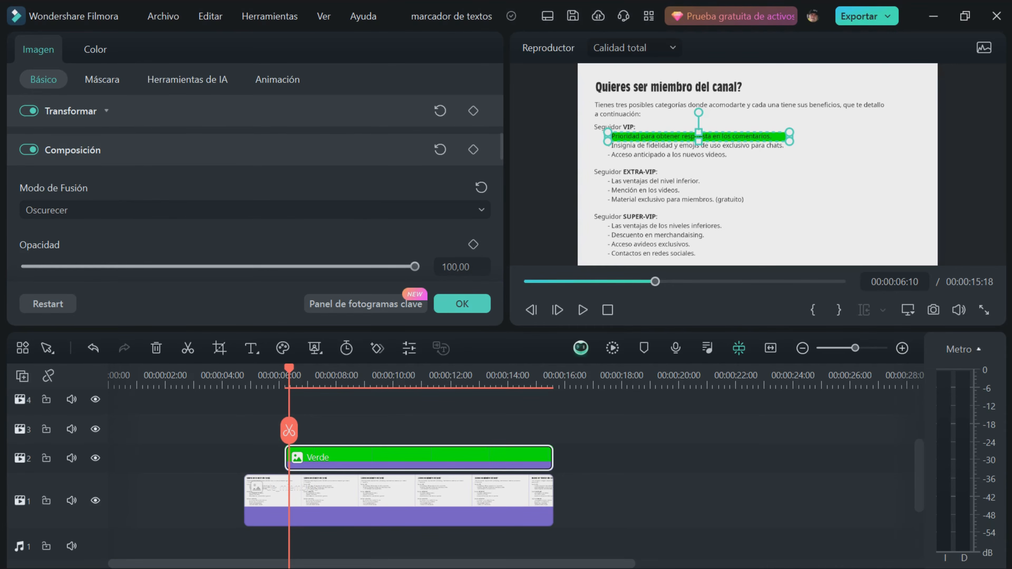
Apply a single-line mask (Línea única) to the green strip and rotate it 180°
left_click(102, 79)
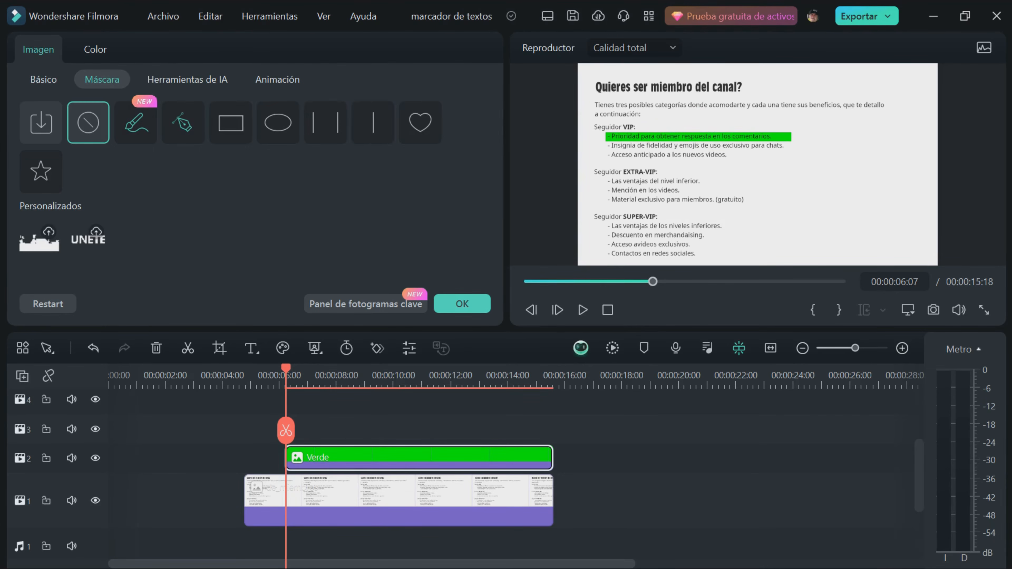
left_click(372, 122)
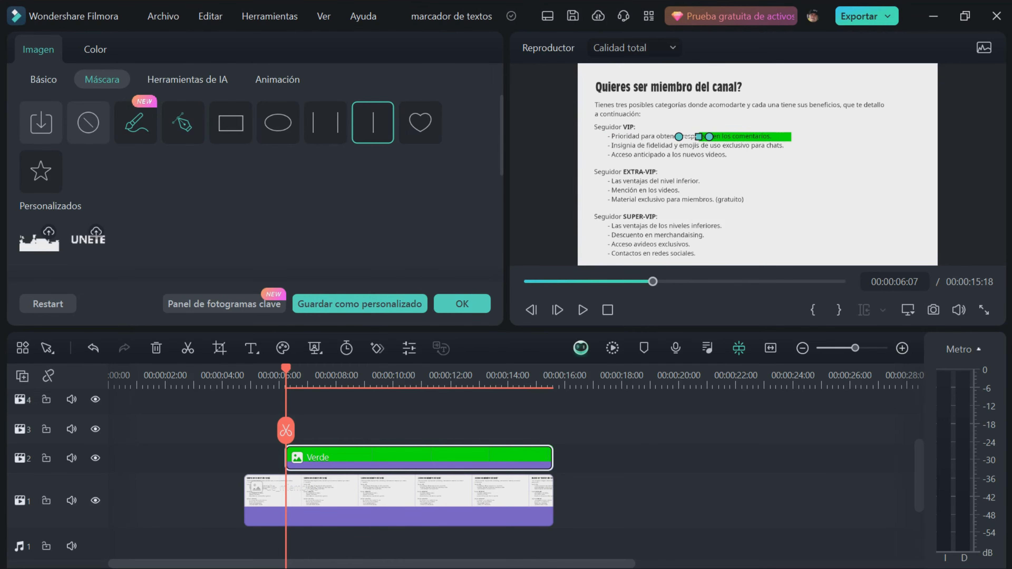
scroll(255, 180, "down", 5)
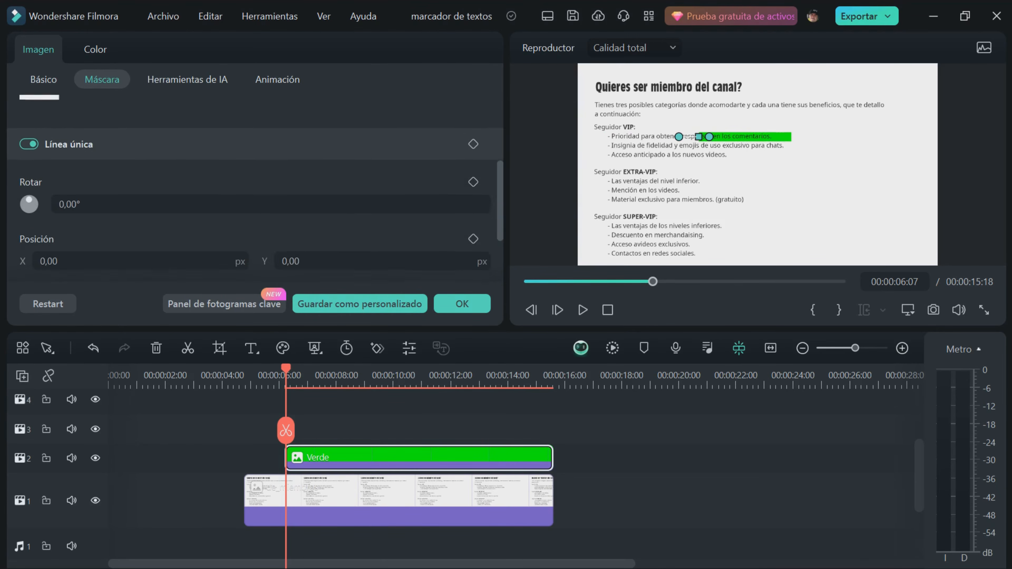
scroll(256, 188, "down", 1)
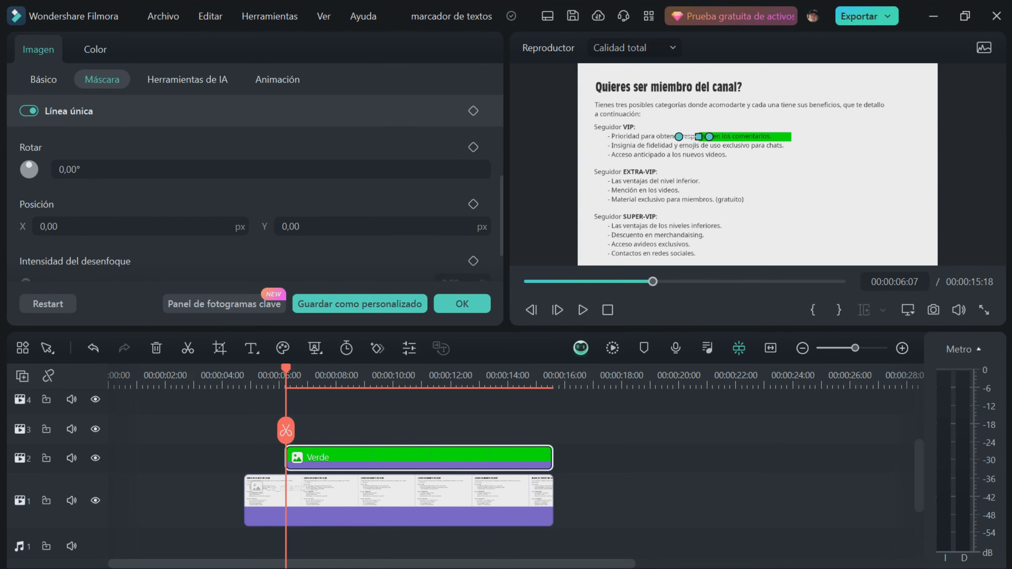
double_click(70, 169)
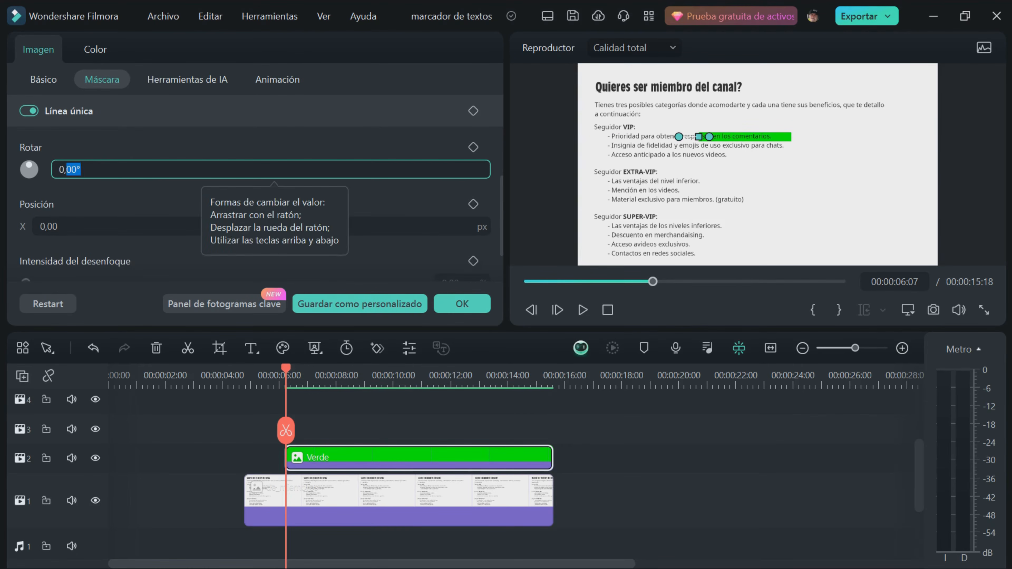
left_click(81, 169)
key("ctrl+a")
type("180")
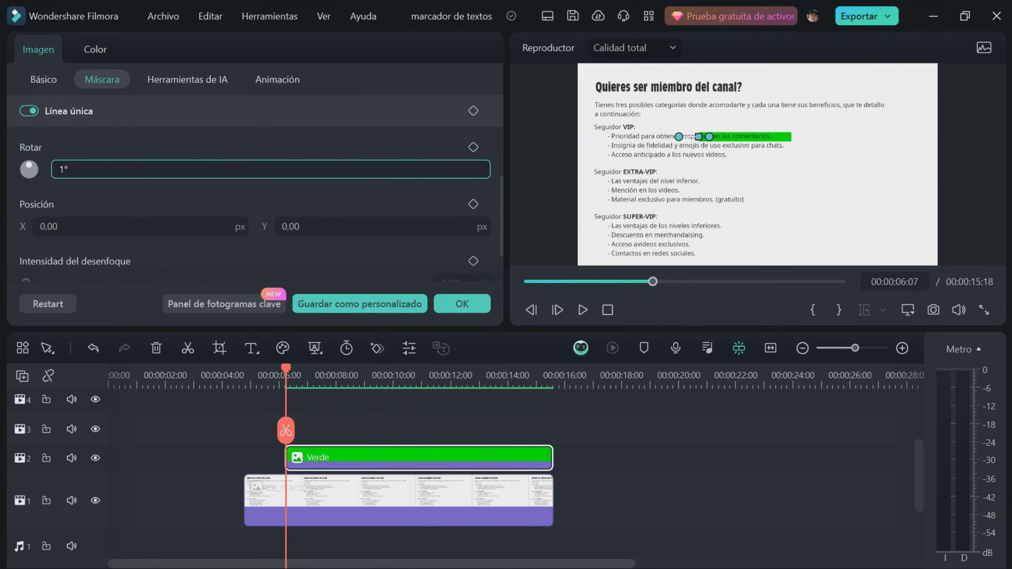
key("Return")
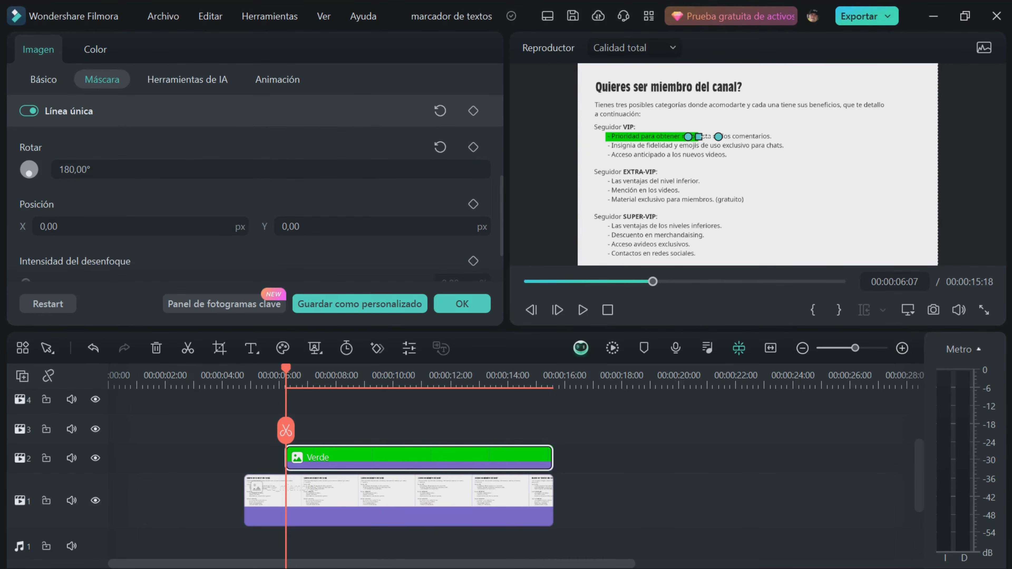
Keyframe the mask's X position from -961 px at 00:00:06:07 to 774 px at 00:00:07:19
scroll(255, 187, "down", 1)
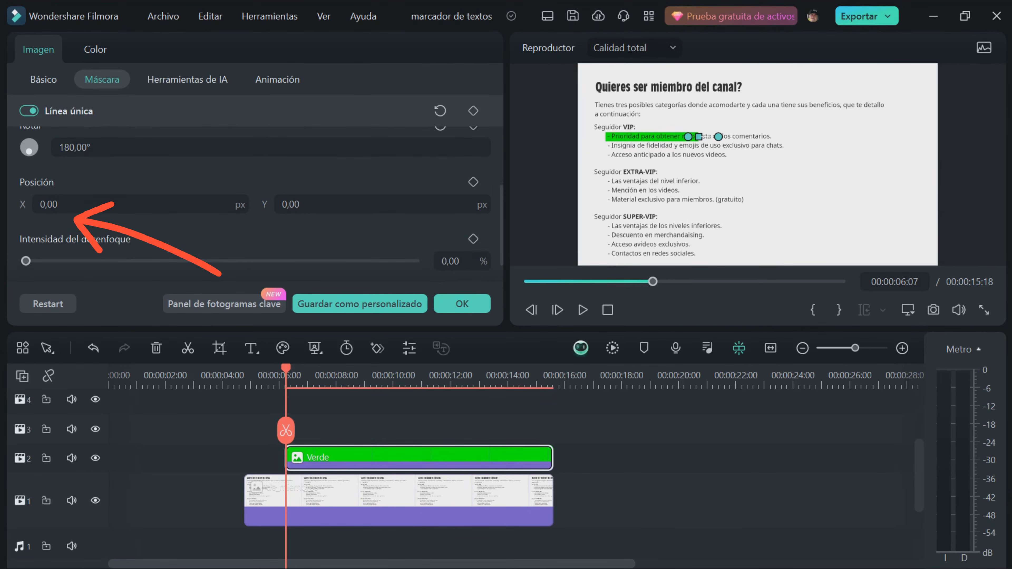
left_click_drag(141, 204, 36, 204)
left_click_drag(140, 204, 53, 204)
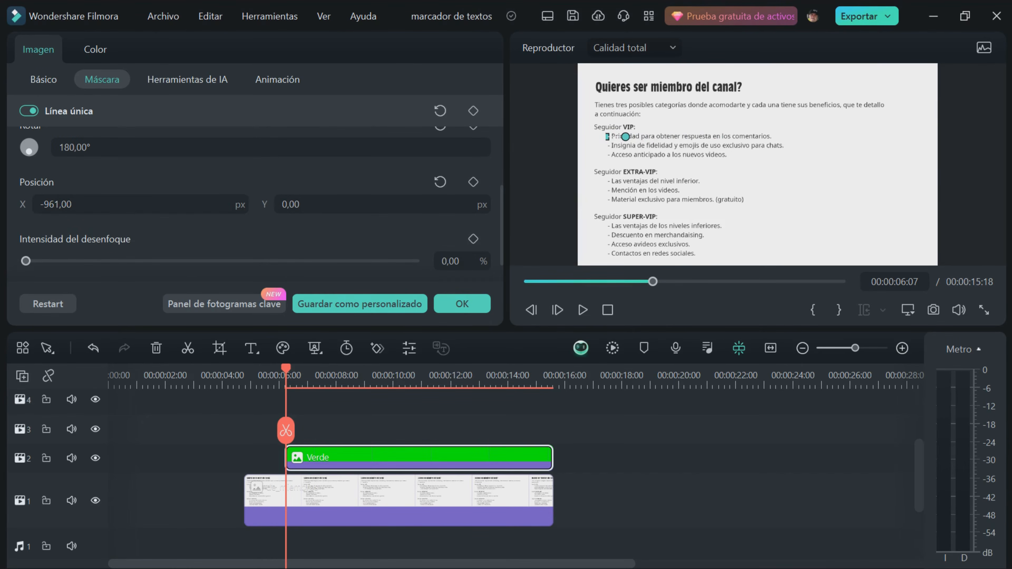
left_click(473, 182)
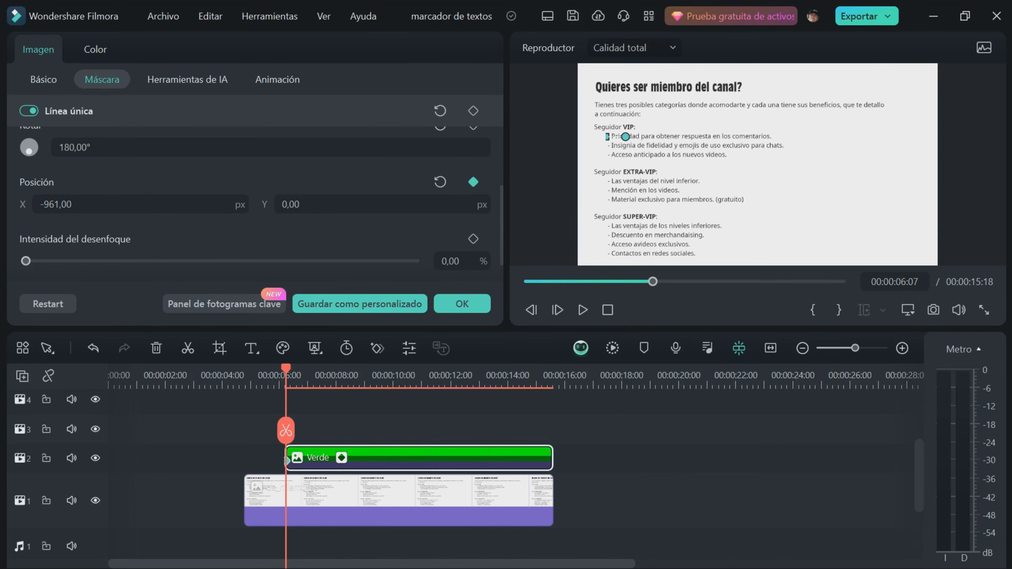
left_click_drag(286, 429, 325, 430)
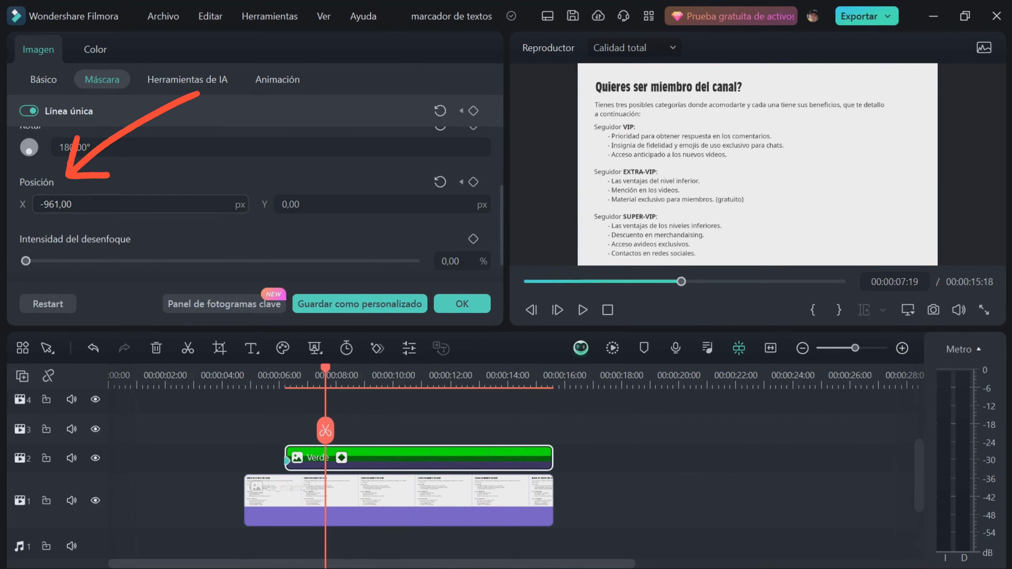
left_click_drag(67, 204, 753, 204)
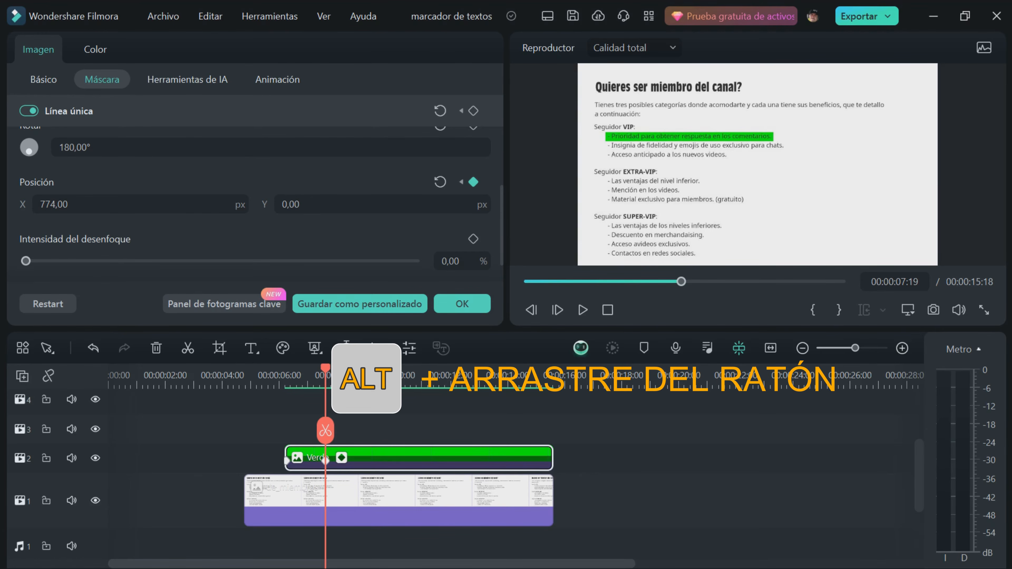
Duplicate the green clip onto track 3, start it at the first highlight's second keyframe, and trim its end to match the document clip
left_click_drag(435, 458, 437, 430, "alt")
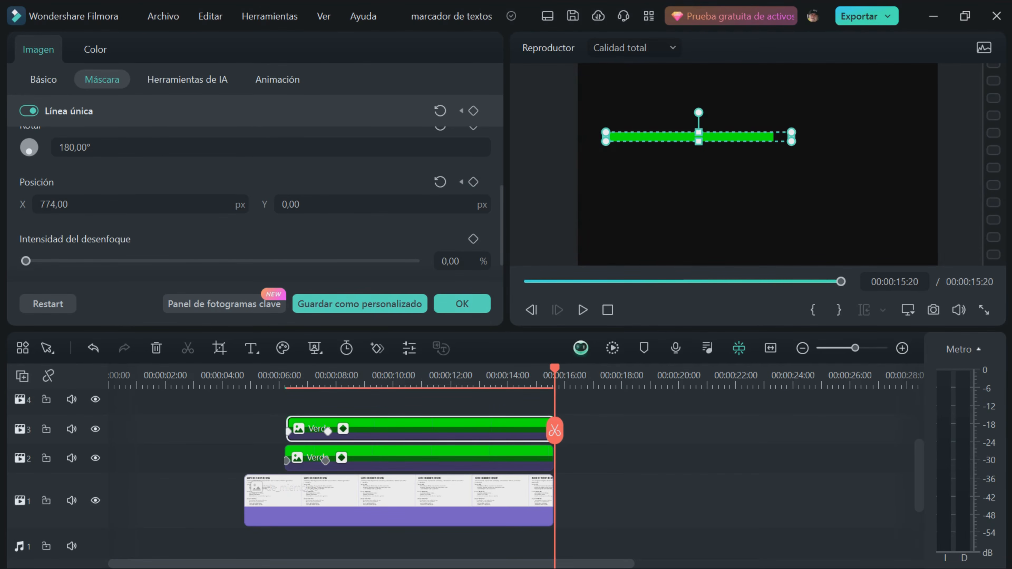
left_click_drag(437, 430, 477, 430)
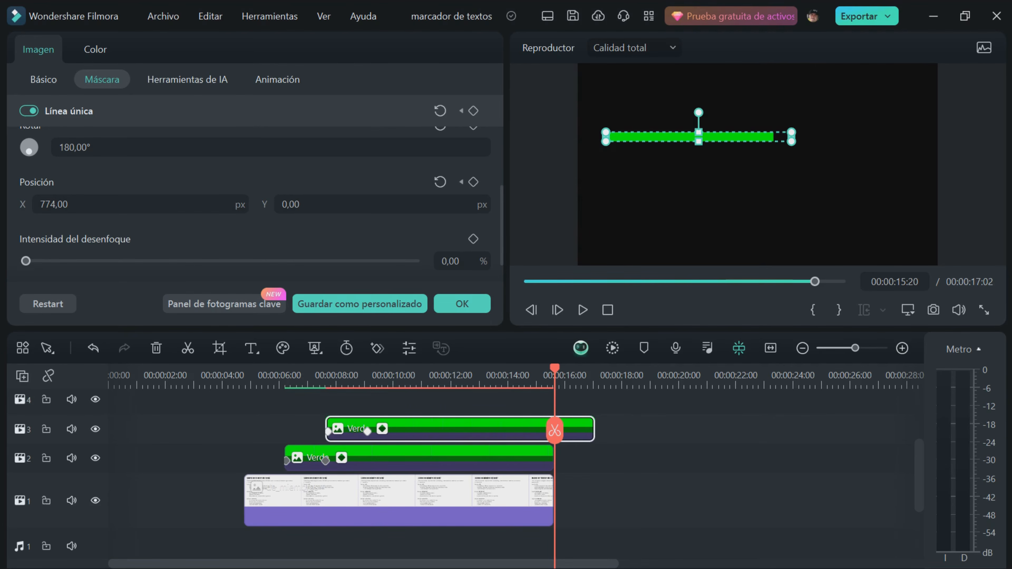
left_click_drag(594, 428, 554, 429)
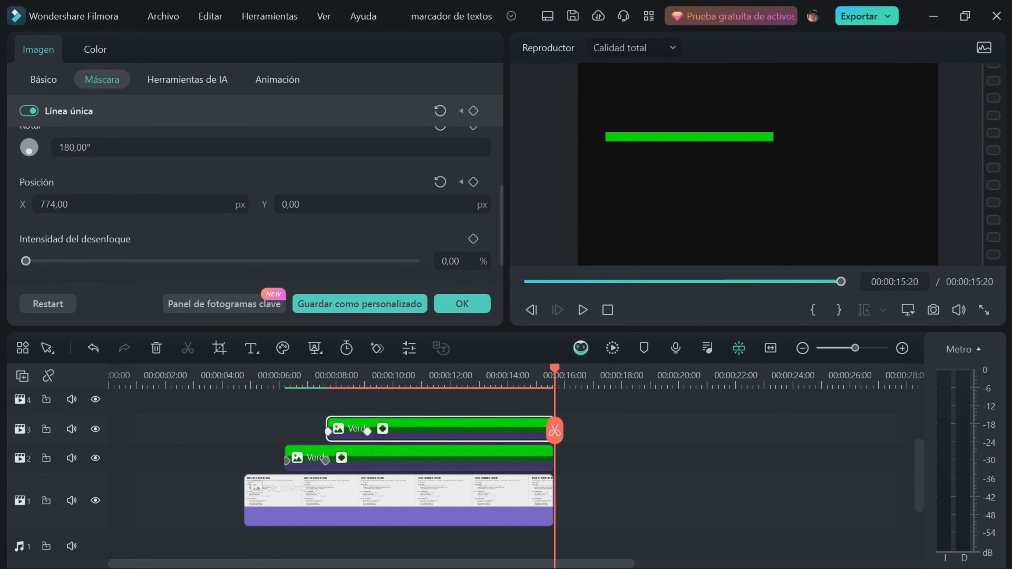
Lower the duplicated strip's Y position to 98.66 px over the second VIP bullet line, previewing at 00:00:10:08
left_click_drag(555, 430, 400, 429)
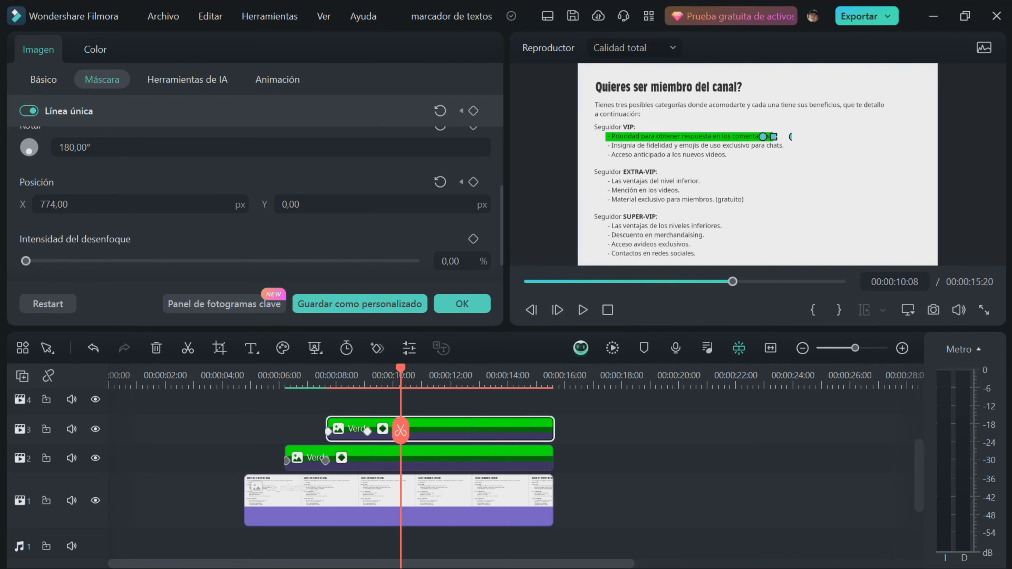
left_click(43, 80)
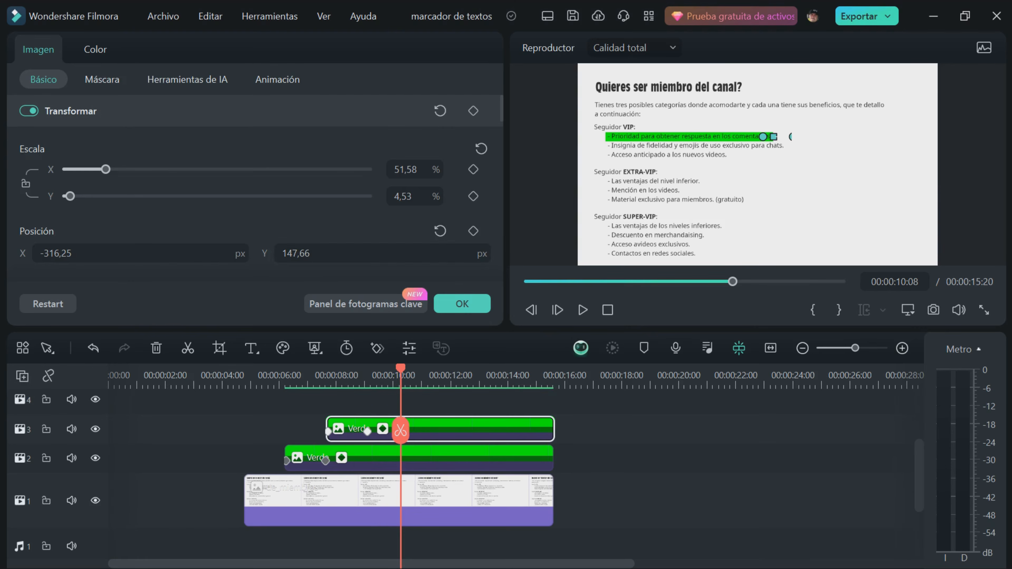
scroll(296, 253, "down", 20)
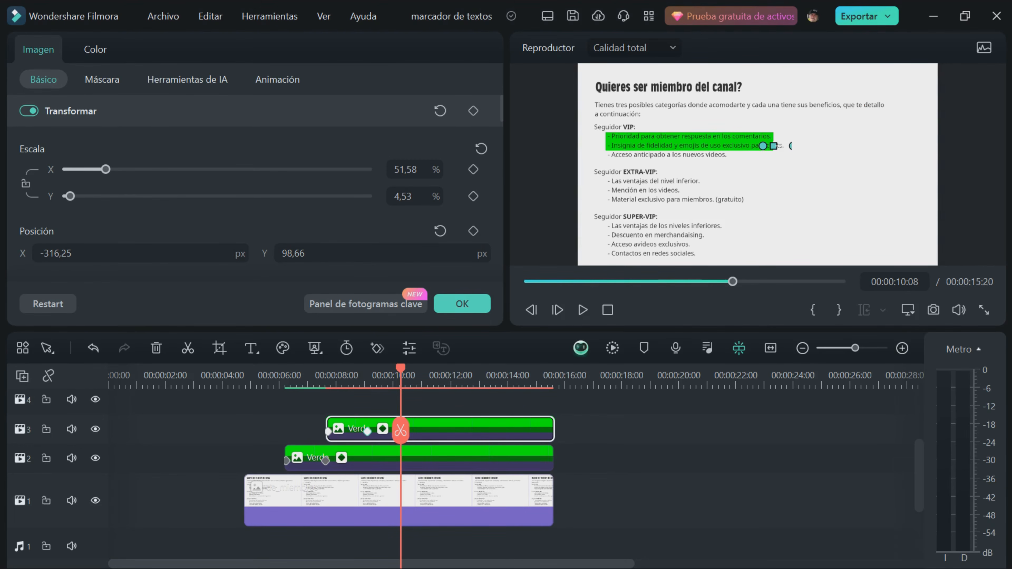
Set the track 3 strip's mask X position to 933 px at its second keyframe (00:00:09:03), covering the whole second bullet line
left_click_drag(400, 430, 367, 429)
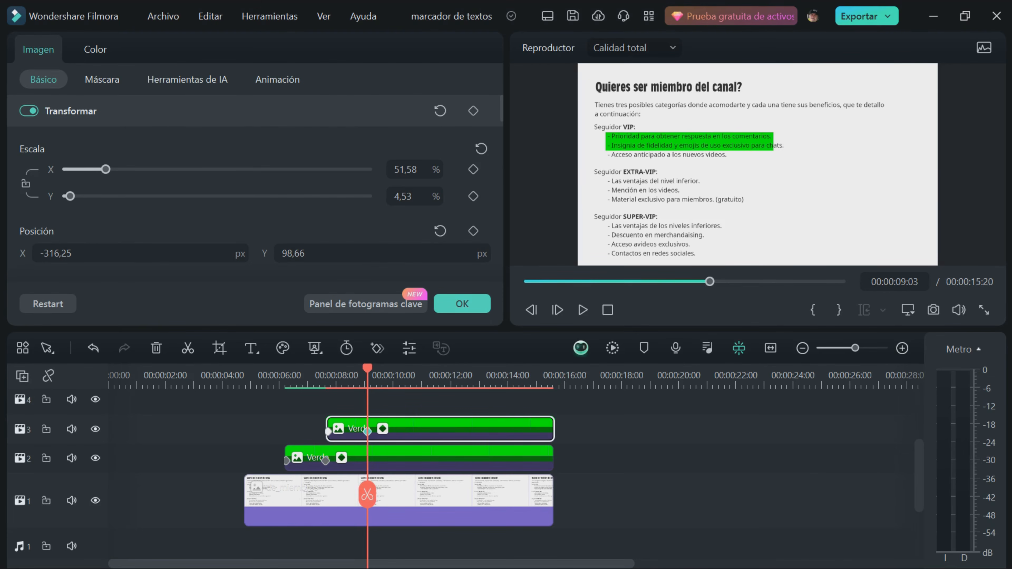
left_click(102, 79)
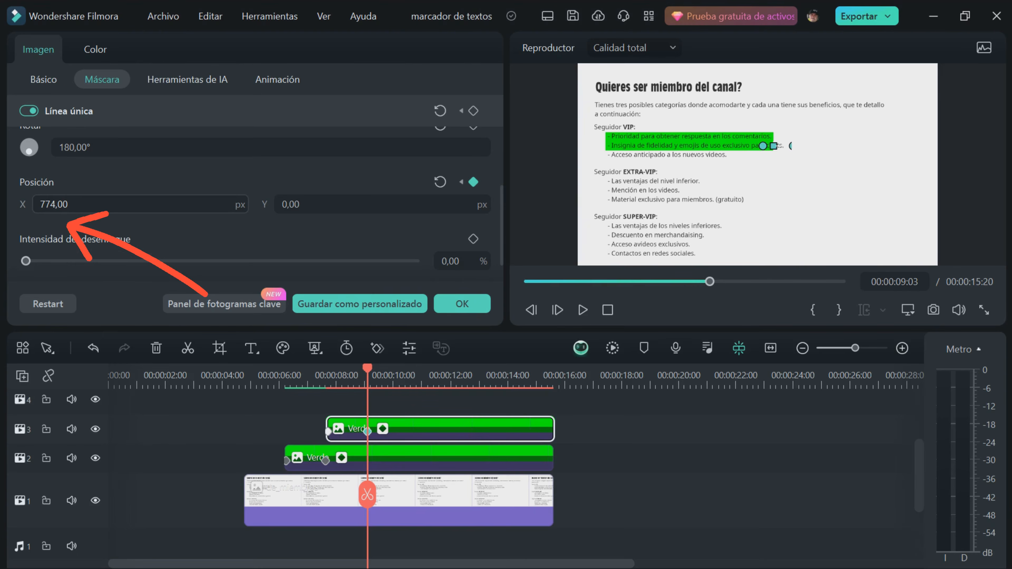
left_click(43, 80)
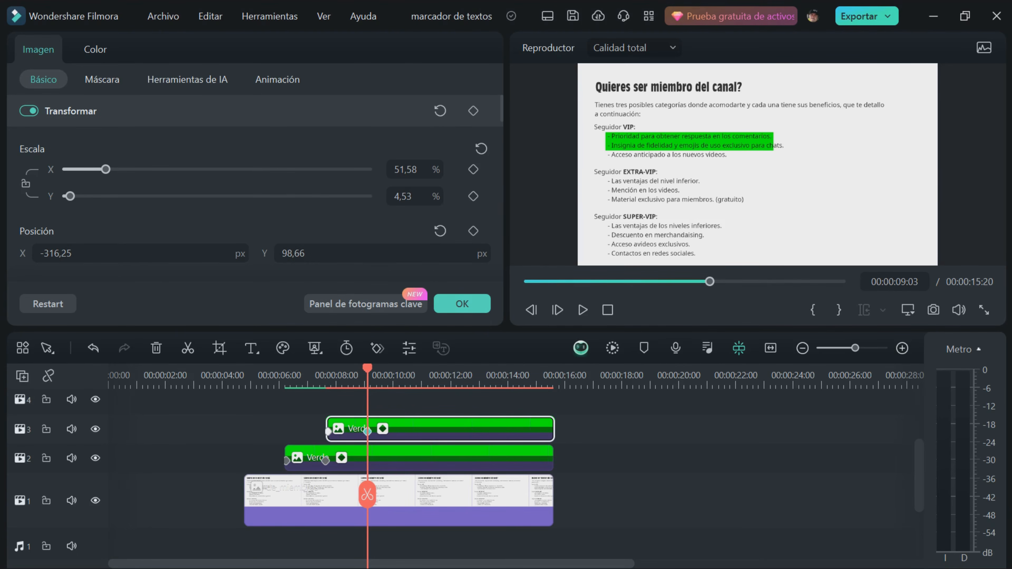
left_click(102, 80)
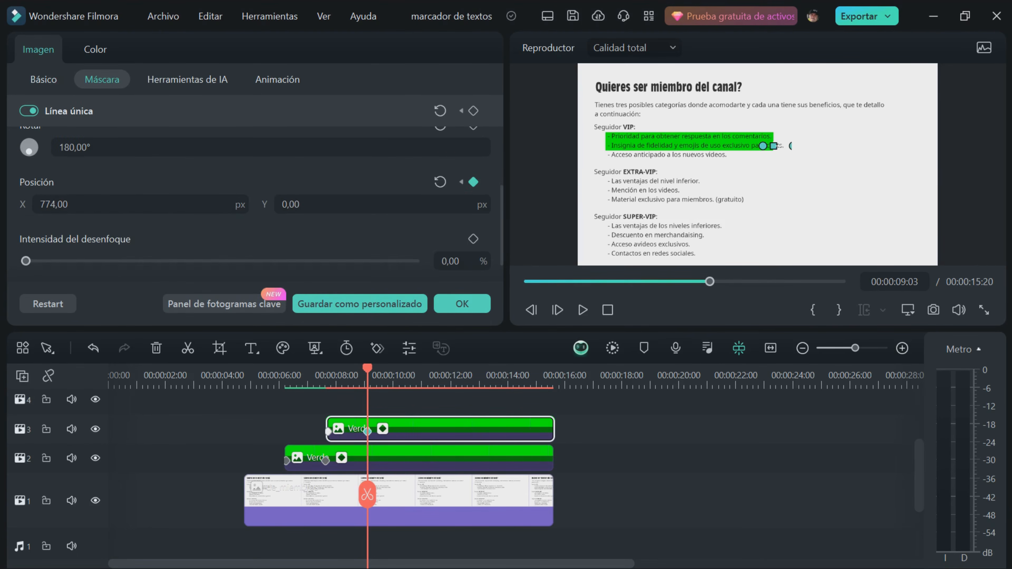
left_click_drag(54, 204, 97, 204)
left_click_drag(54, 204, 62, 204)
left_click_drag(251, 375, 344, 375)
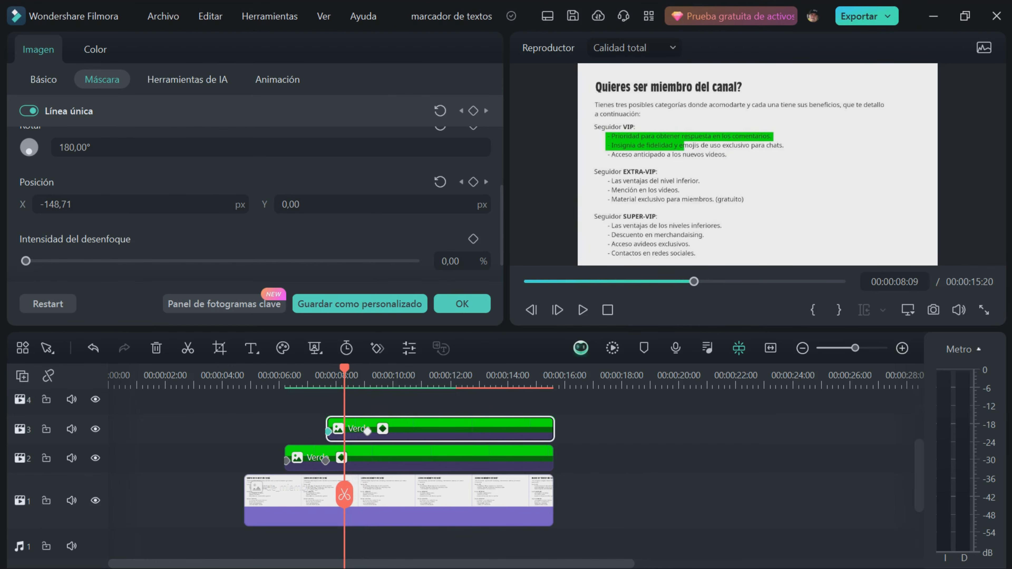
Duplicate the track 3 strip onto track 4, start it at that strip's second keyframe, and trim its end to match the document clip
left_click_drag(425, 428, 425, 400, "alt")
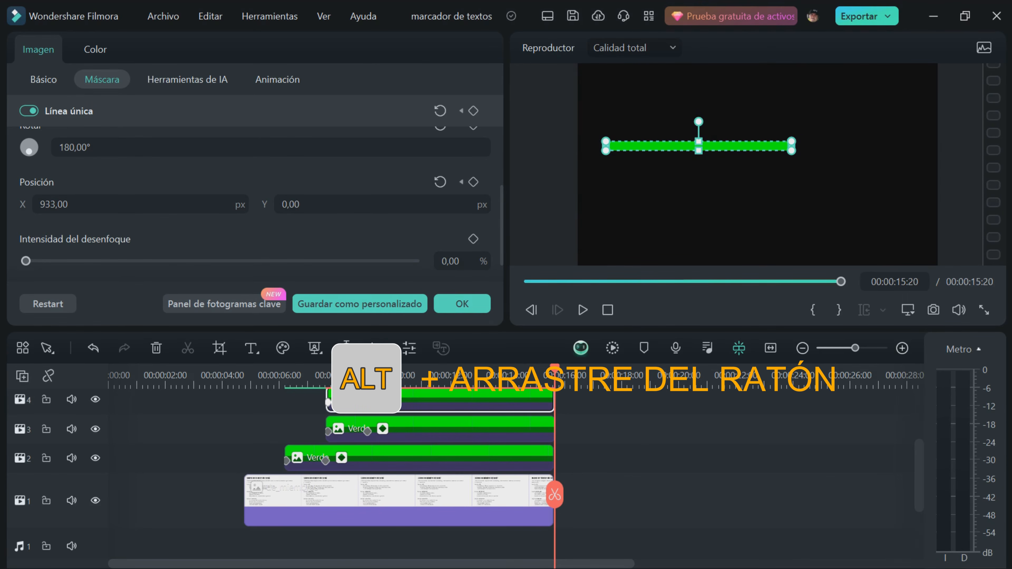
left_click_drag(410, 401, 440, 514, "alt")
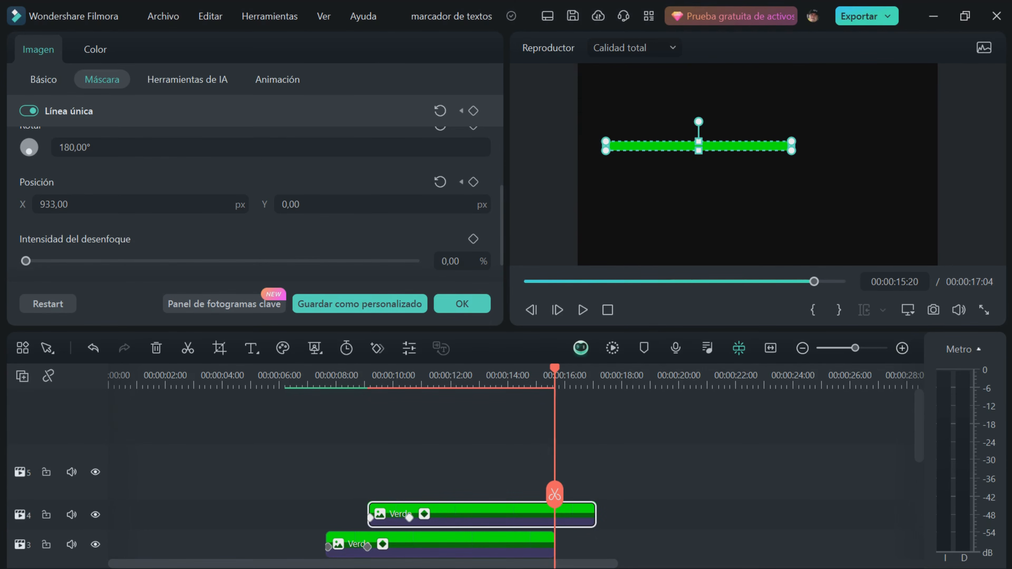
left_click_drag(595, 515, 554, 514)
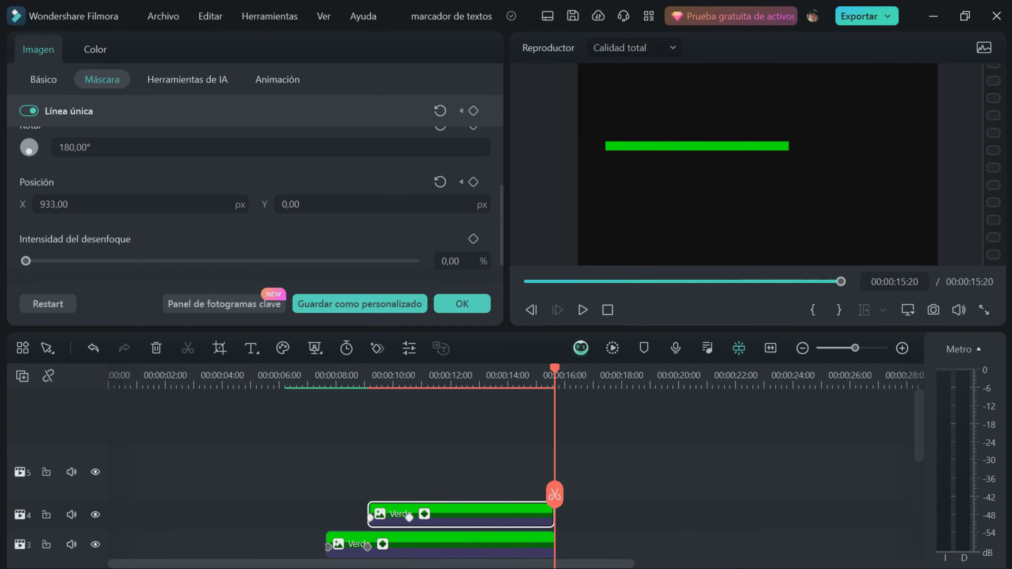
scroll(555, 495, "down", 3)
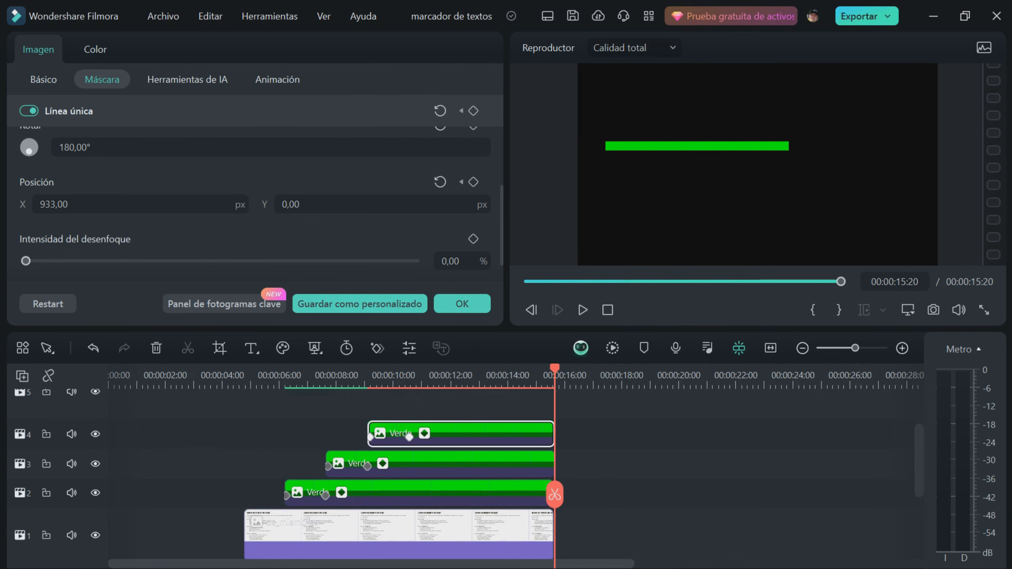
At the track 4 strip's second keyframe (00:00:10:17), lower the strip's Y position to cover the third VIP bullet line
left_click_drag(555, 494, 421, 494)
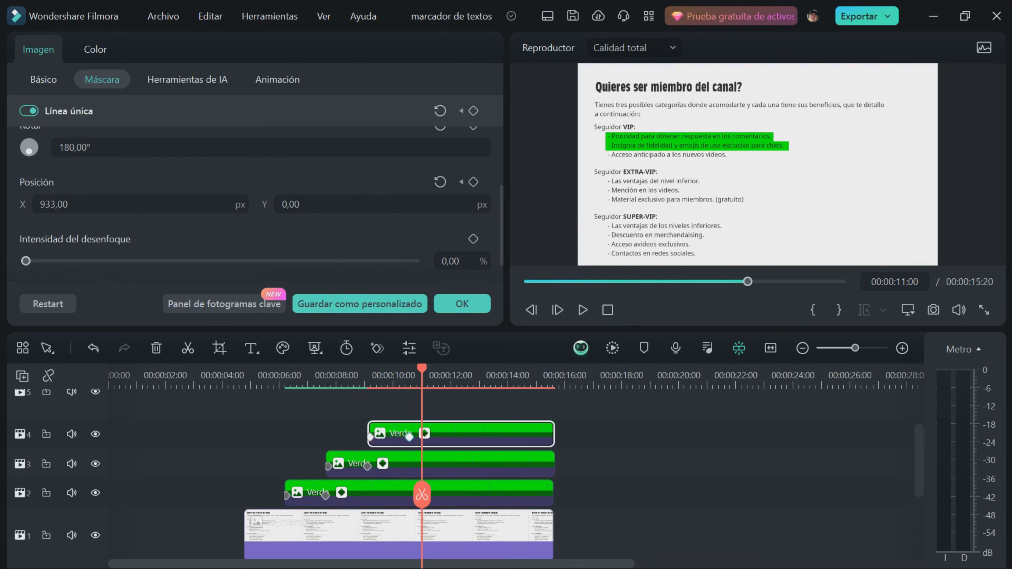
left_click_drag(421, 494, 409, 495)
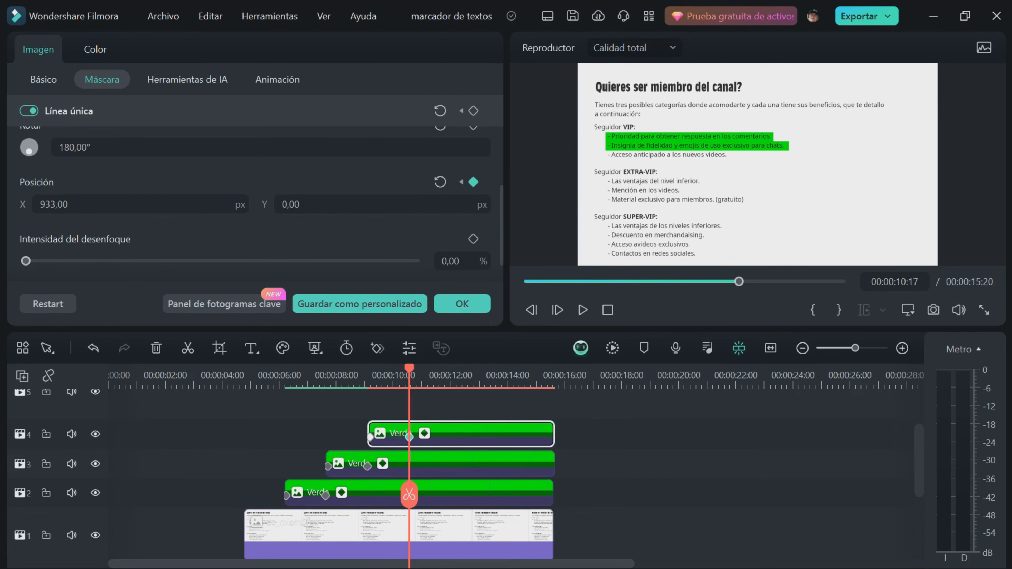
left_click(43, 79)
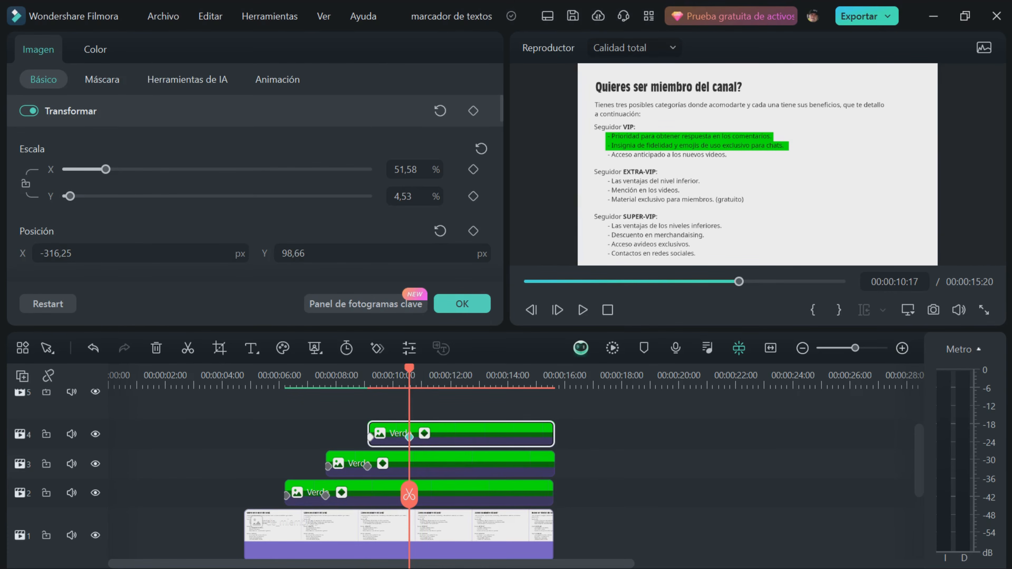
left_click_drag(293, 253, 276, 253)
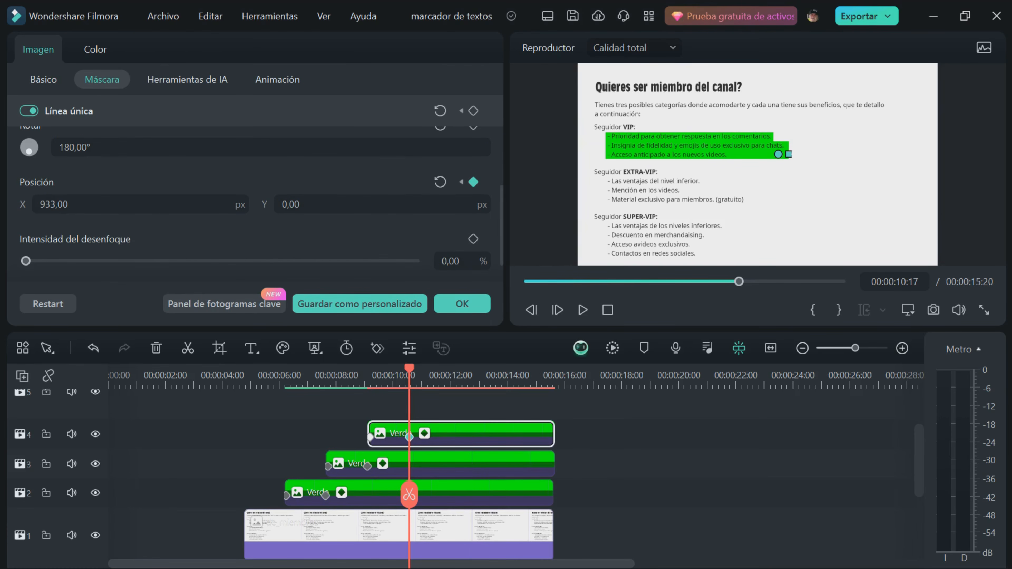
Set the track 4 strip's mask X position to 369 px at the 00:00:10:17 keyframe and play back the three-line highlight
left_click_drag(54, 204, 19, 204)
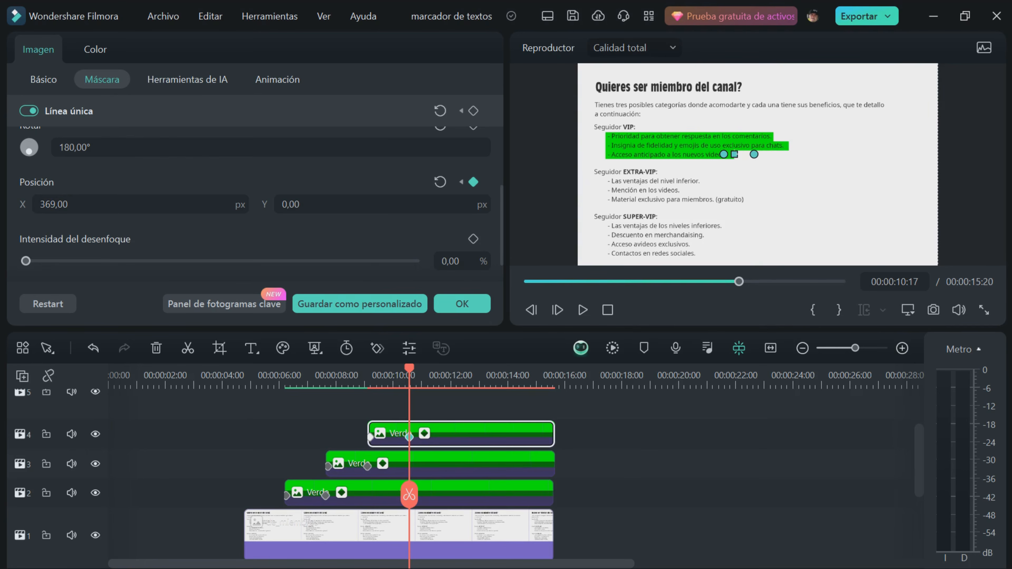
key("Up")
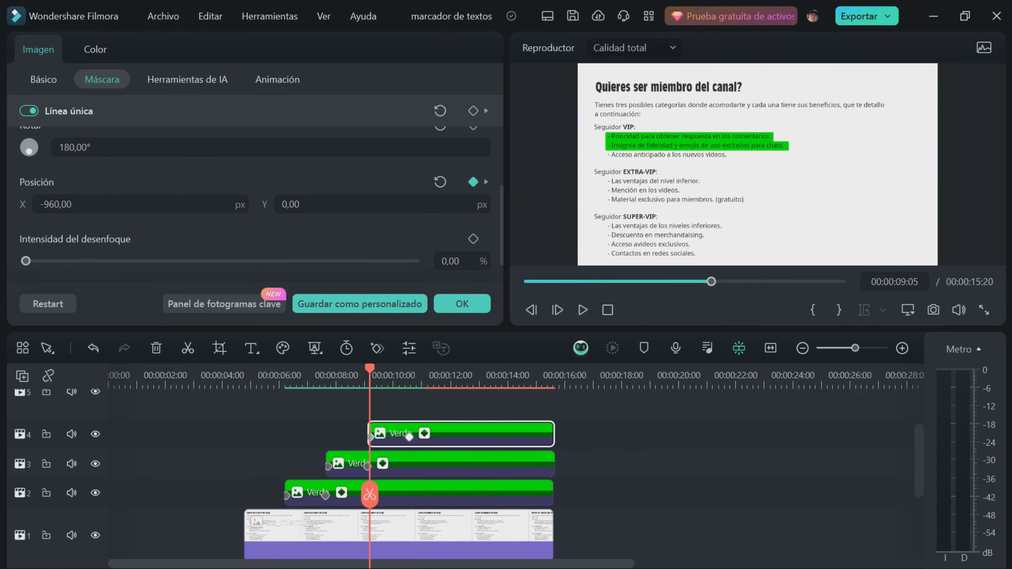
left_click(240, 375)
left_click(583, 310)
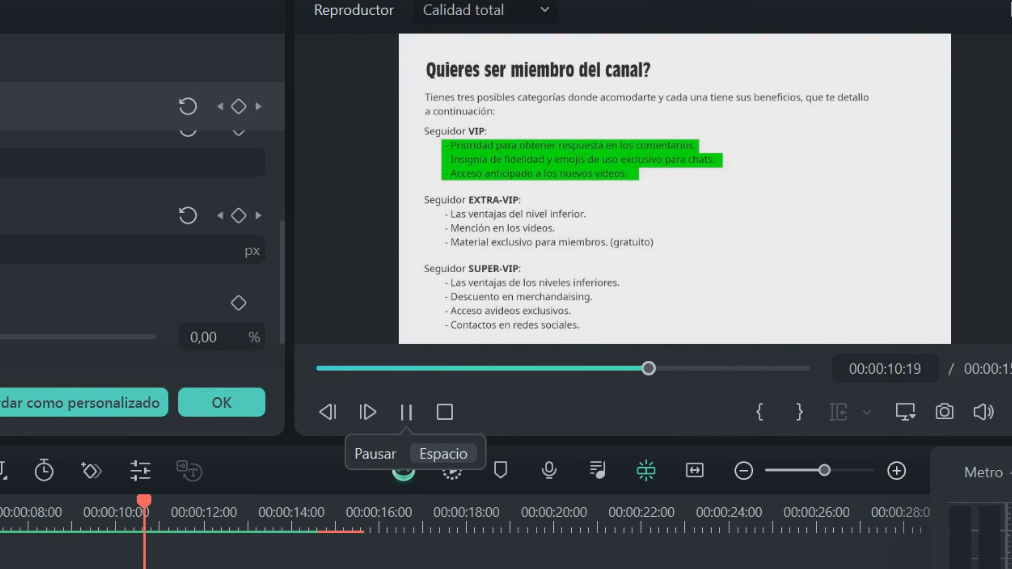
left_click(406, 412)
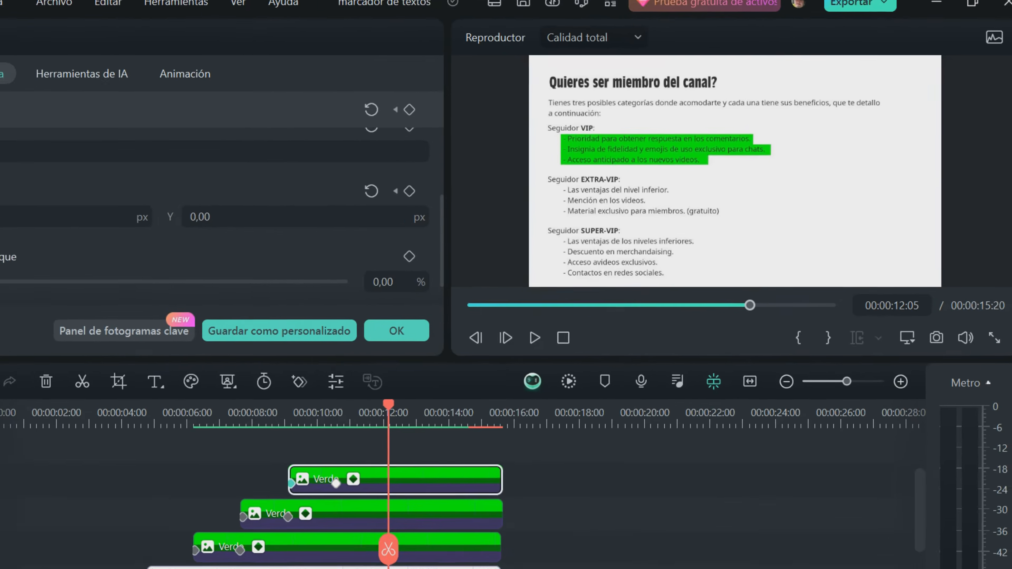